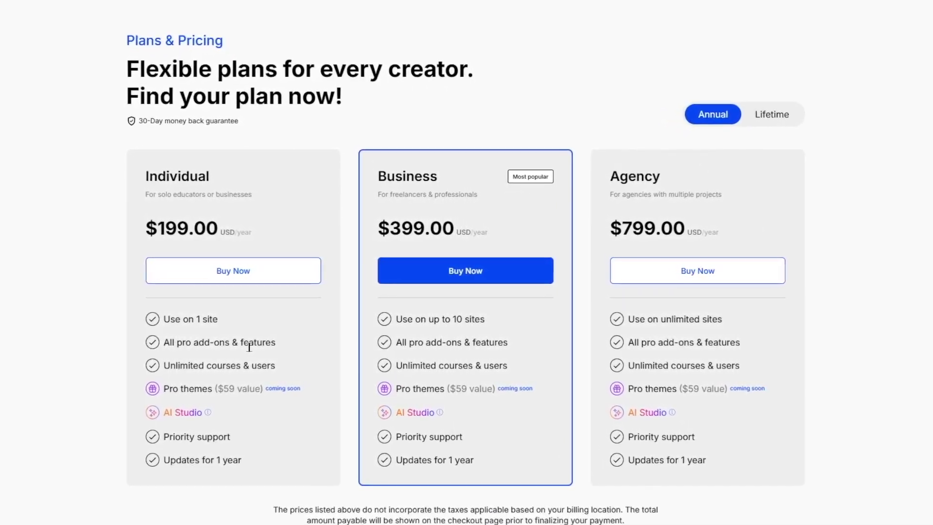
Step: Check the lifetime plan prices, then open Tutor LMS Pro's Enrollment records from the sidebar
{"action": "left_click", "coordinate": [772, 116]}
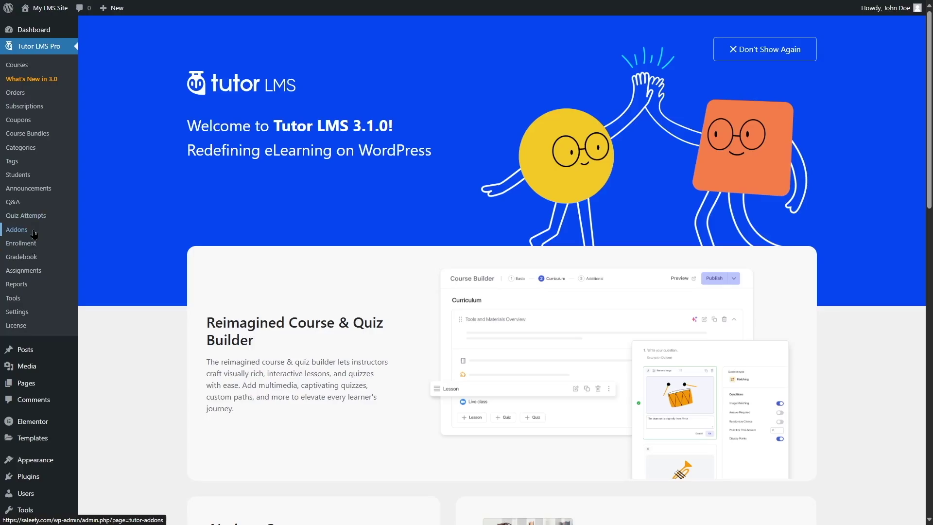
{"action": "left_click", "coordinate": [34, 234]}
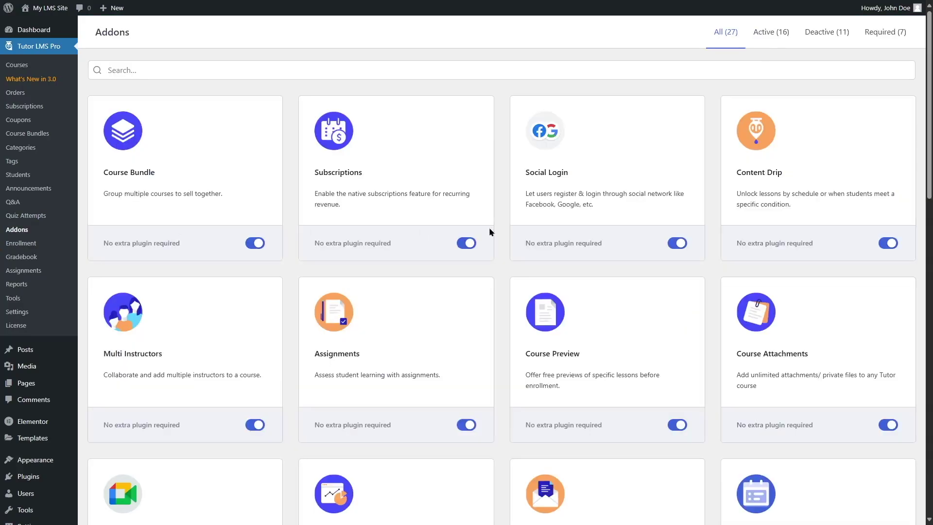
{"action": "scroll", "coordinate": [501, 271], "scroll_direction": "down", "scroll_amount": 8}
{"action": "left_click", "coordinate": [34, 249]}
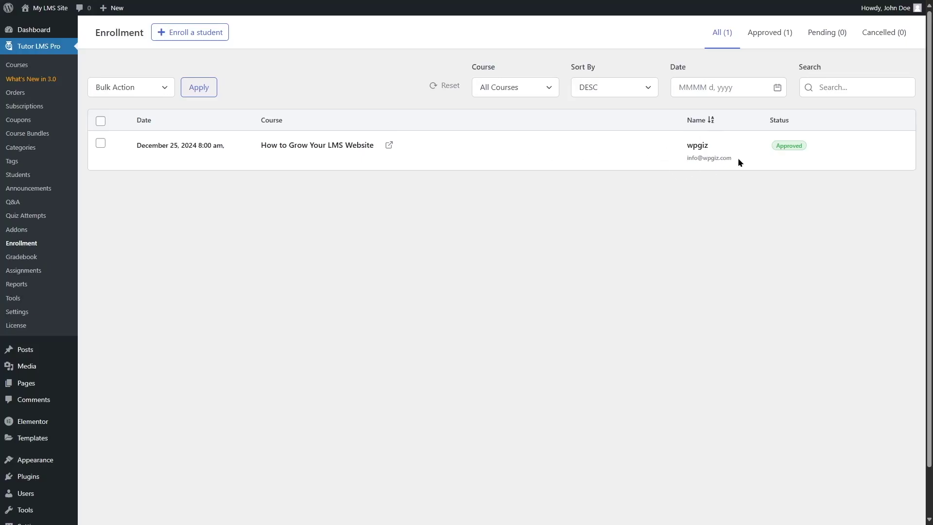
Step: Start a manual enrollment and select the How to Grow Your LMS Website course
{"action": "left_click", "coordinate": [183, 41]}
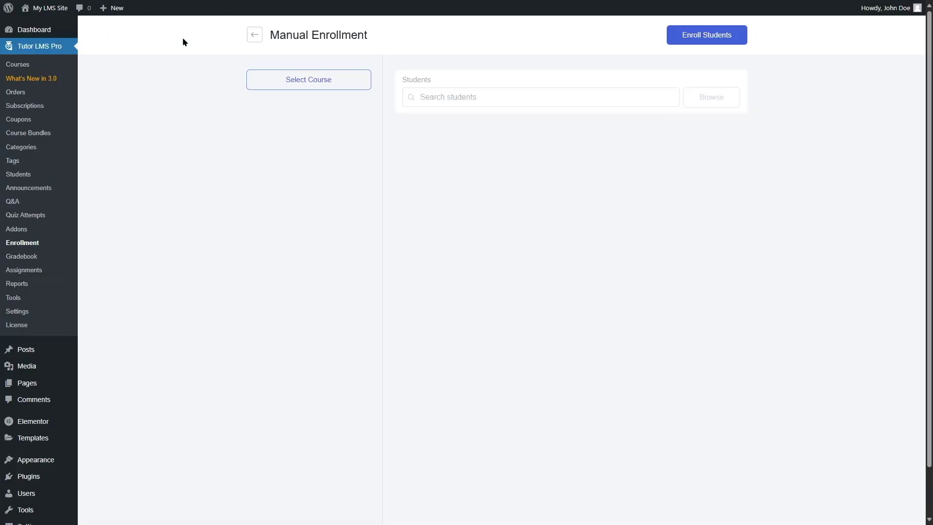
{"action": "left_click", "coordinate": [321, 81]}
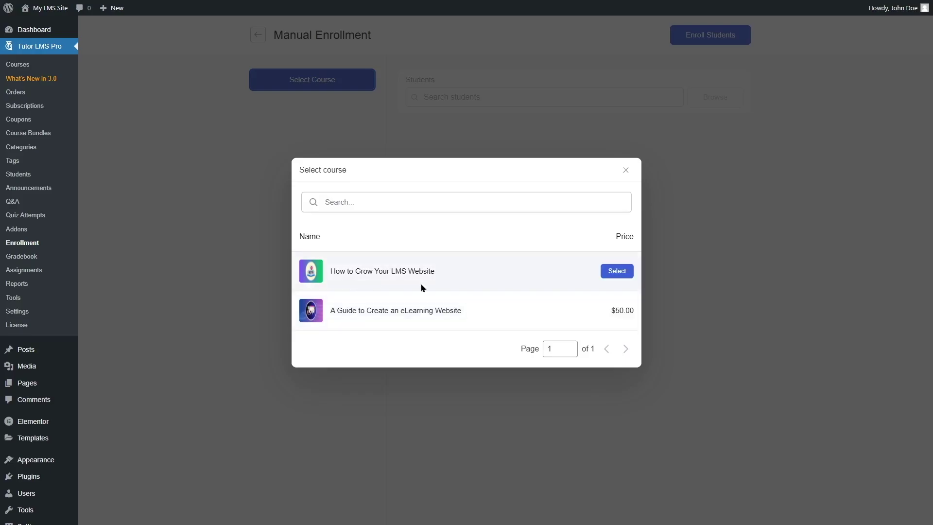
{"action": "left_click", "coordinate": [618, 275]}
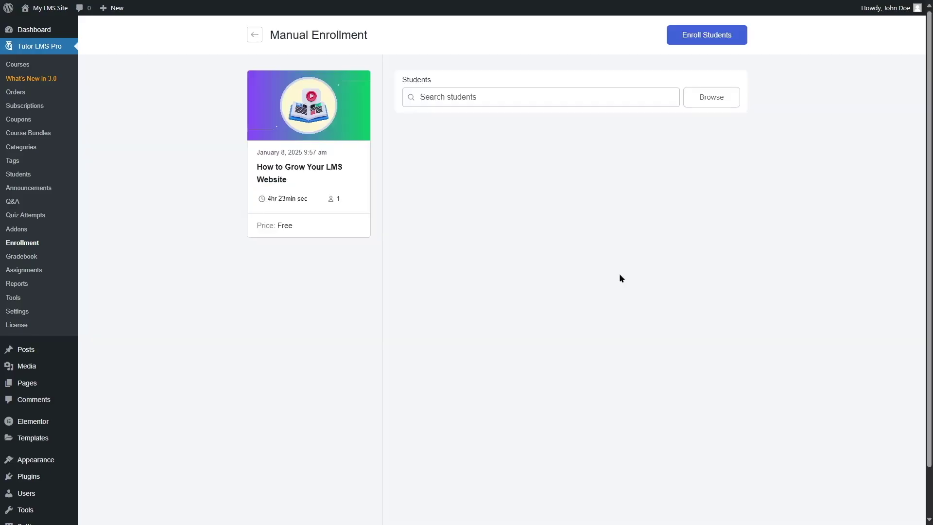
{"action": "mouse_move", "coordinate": [319, 205]}
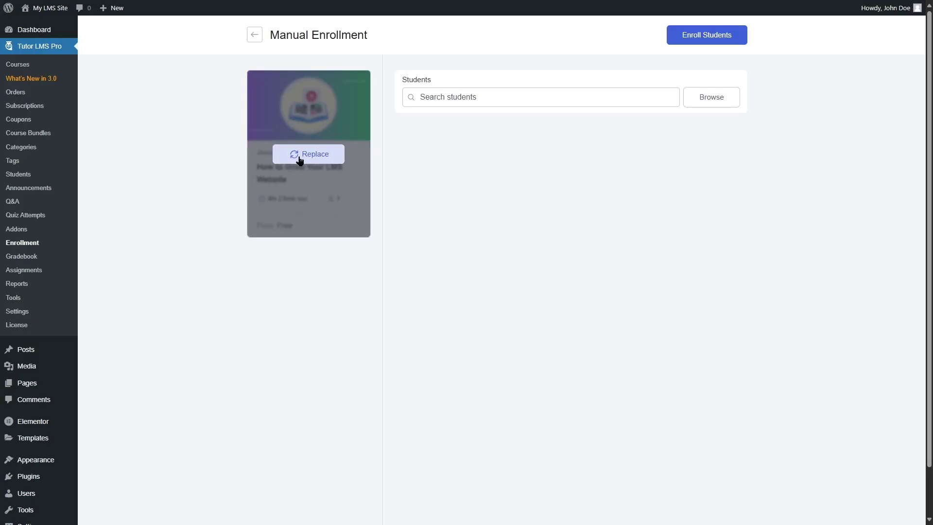
Step: Add three students, remove two extras, and enroll the remaining student in How to Grow Your LMS Website
{"action": "left_click", "coordinate": [436, 96]}
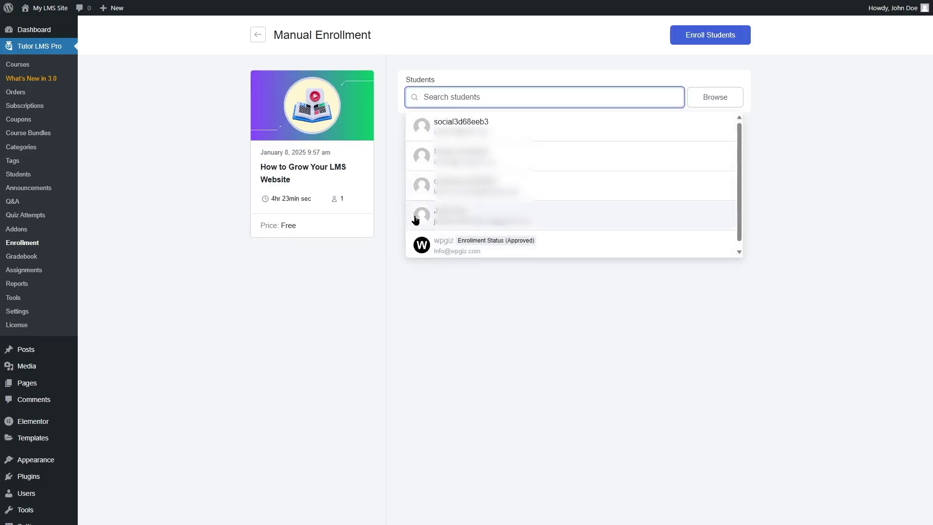
{"action": "left_click", "coordinate": [492, 220]}
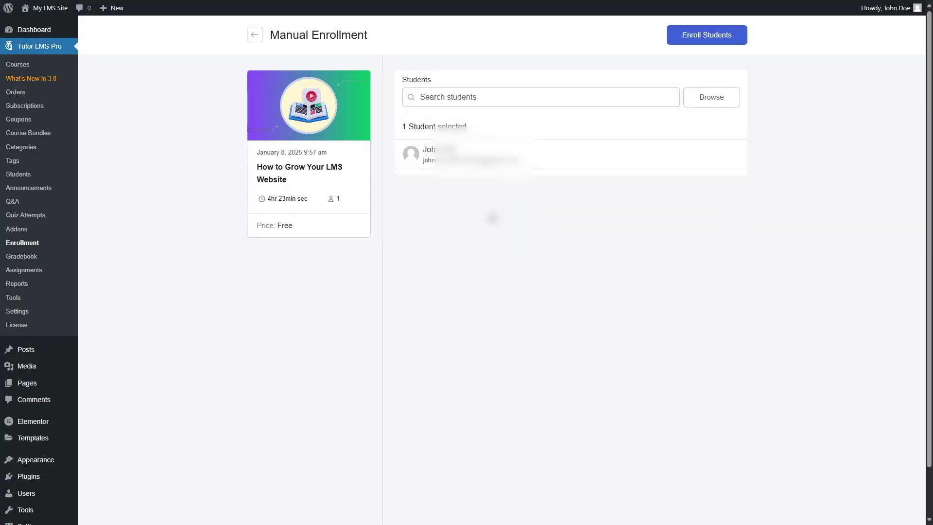
{"action": "left_click", "coordinate": [482, 97]}
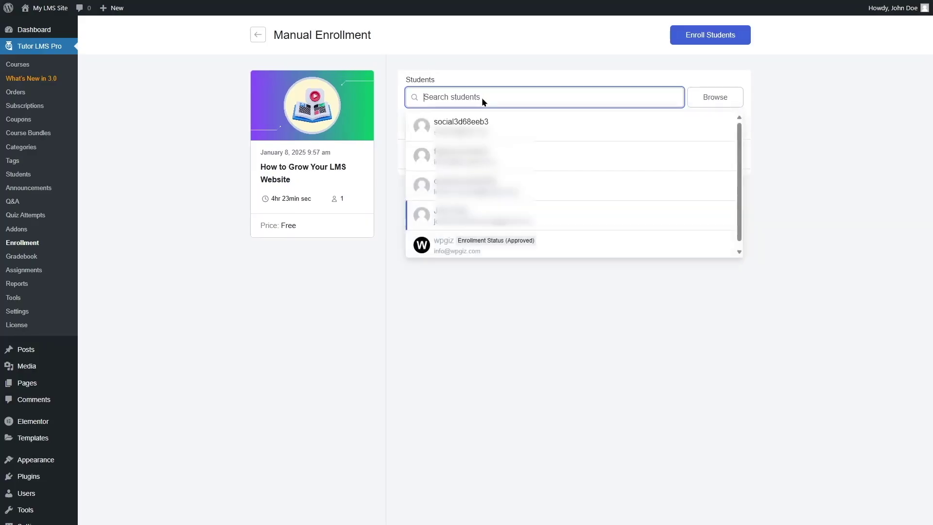
{"action": "left_click", "coordinate": [481, 128]}
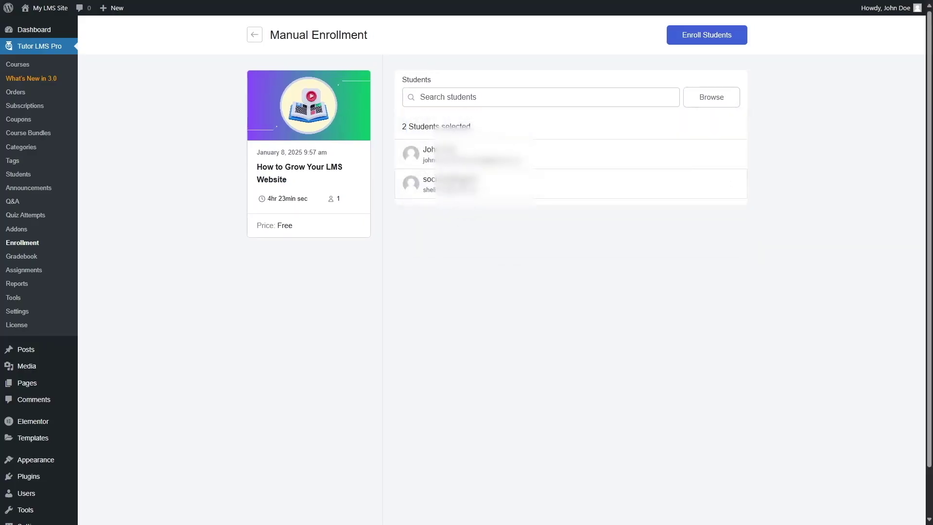
{"action": "left_click", "coordinate": [469, 98]}
{"action": "left_click", "coordinate": [469, 162]}
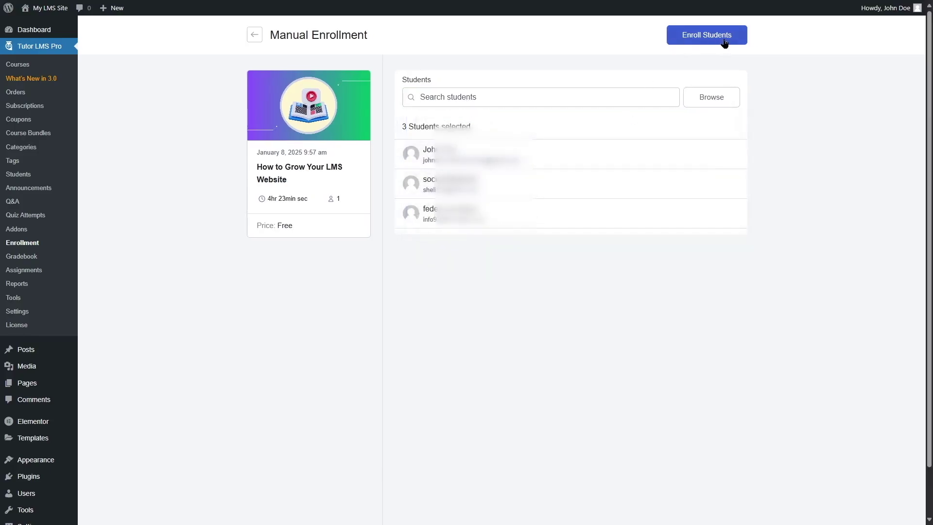
{"action": "left_click", "coordinate": [734, 185]}
{"action": "left_click", "coordinate": [735, 185]}
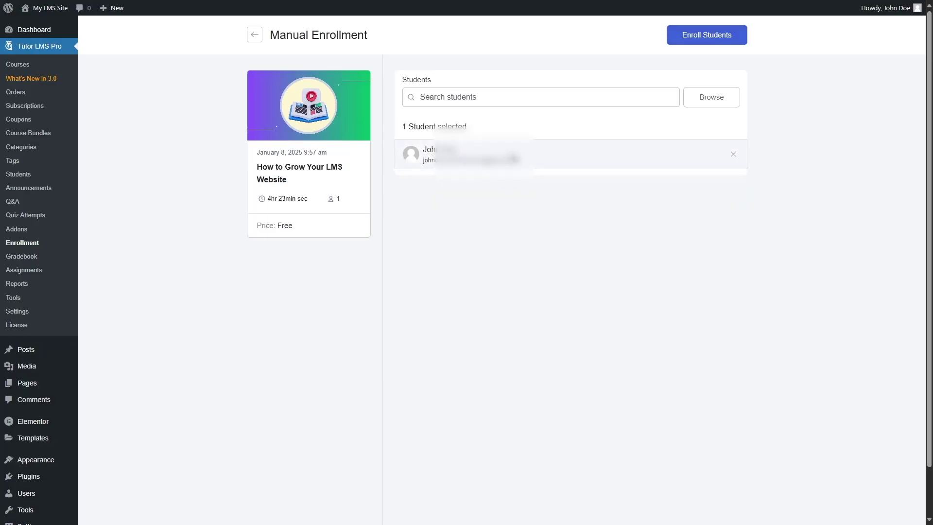
{"action": "left_click", "coordinate": [700, 42]}
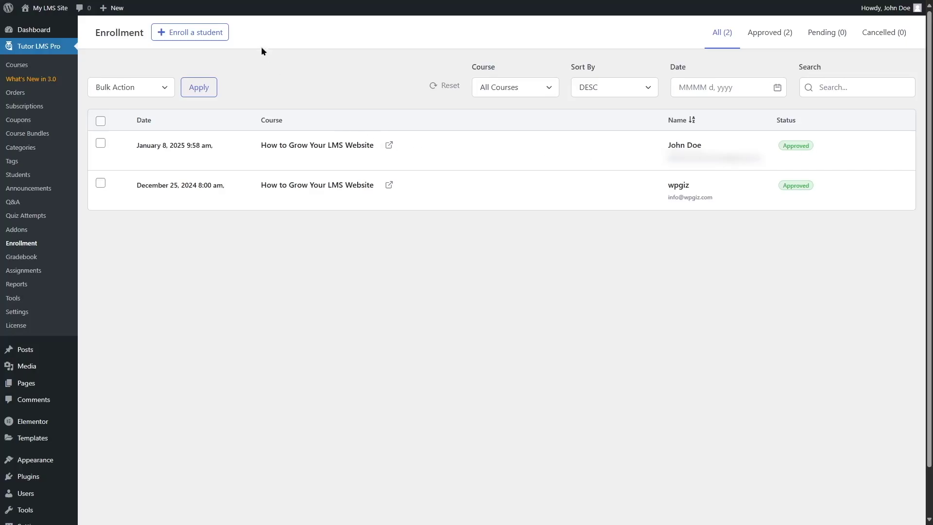
Step: Start a manual enrollment for A Guide to Create an eLearning Website with payment status Unpaid
{"action": "left_click", "coordinate": [170, 39]}
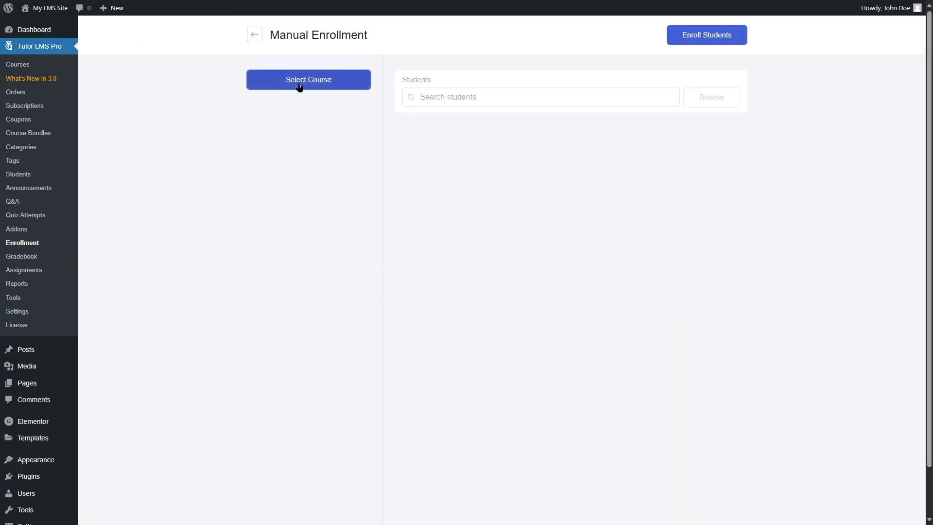
{"action": "left_click", "coordinate": [299, 85]}
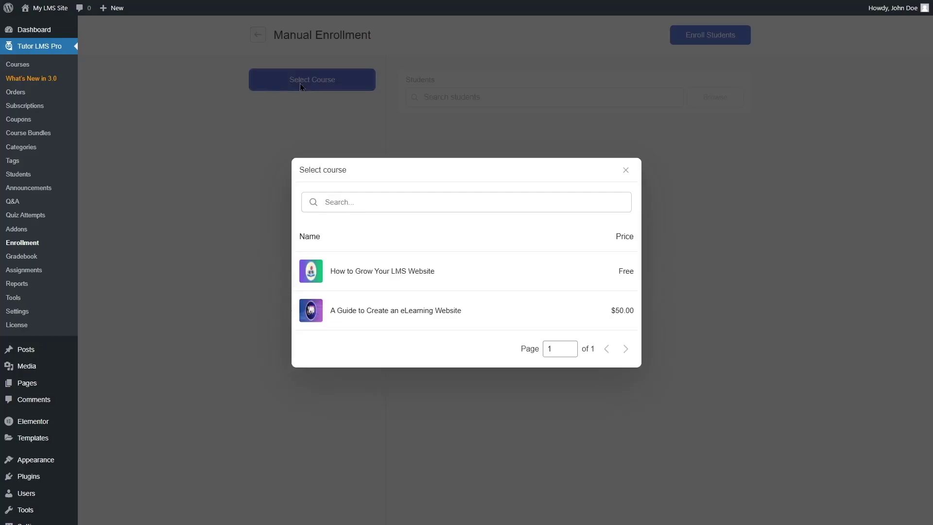
{"action": "left_click", "coordinate": [617, 311]}
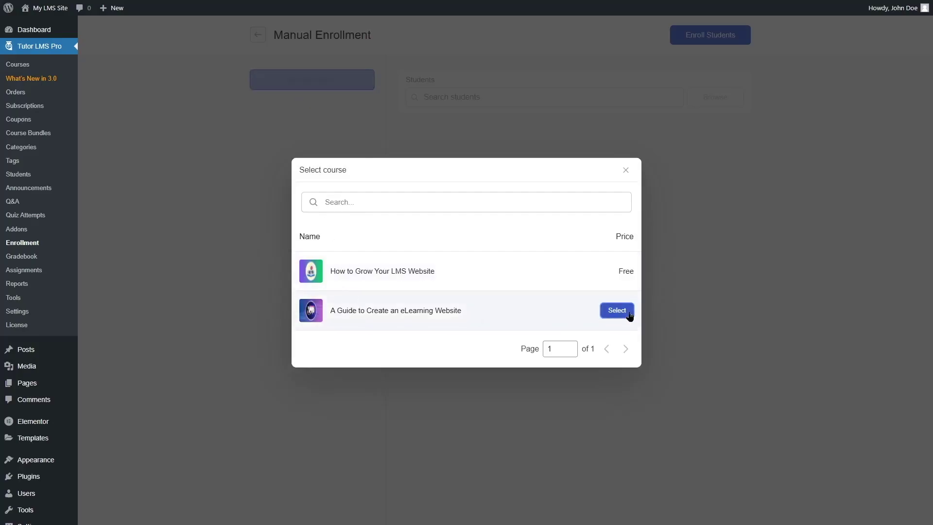
{"action": "mouse_move", "coordinate": [309, 157]}
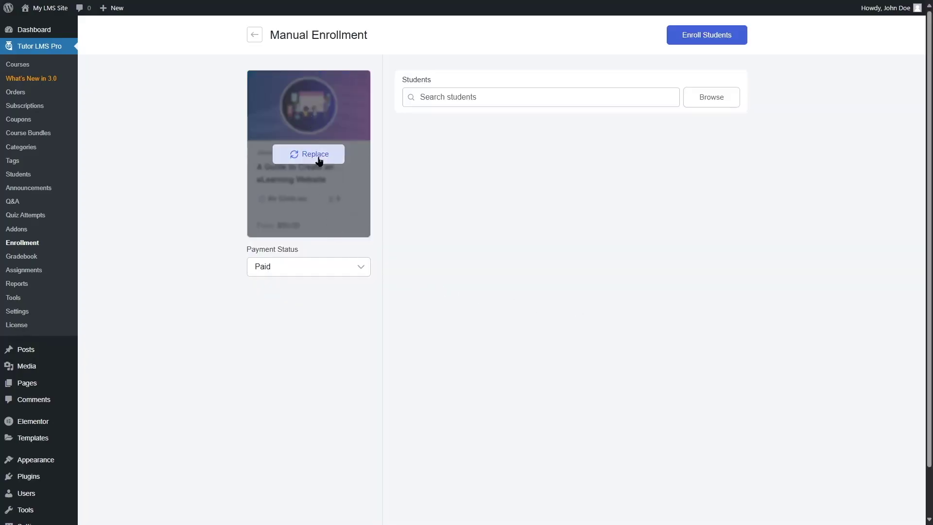
{"action": "left_click", "coordinate": [349, 268]}
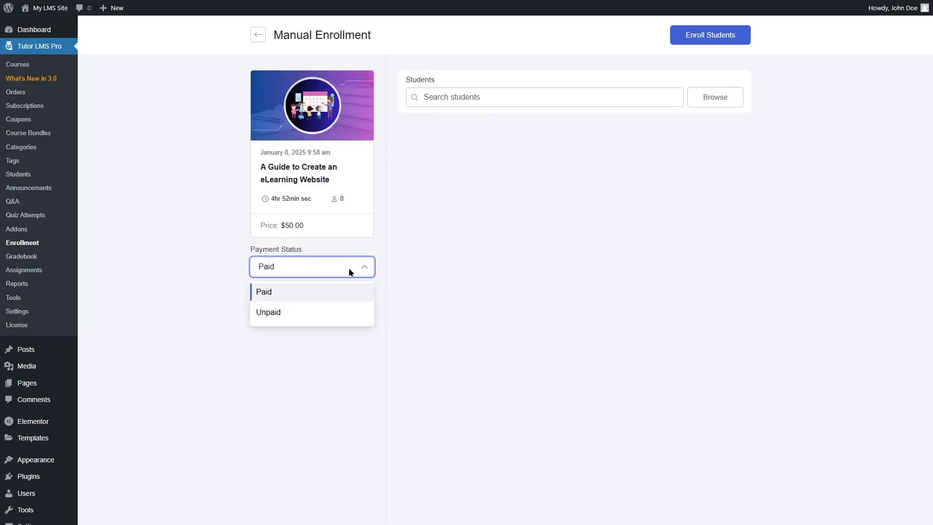
{"action": "left_click", "coordinate": [273, 315]}
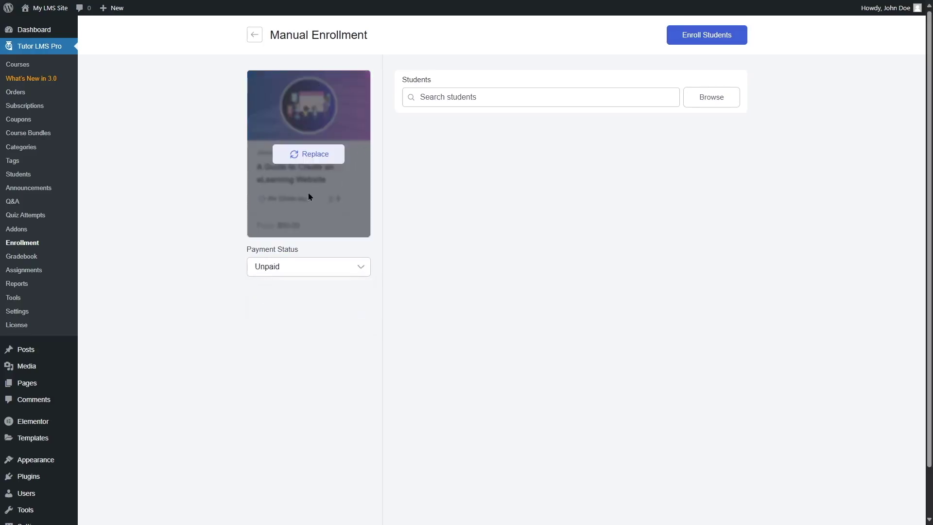
Step: Pick the student and enroll them in the paid course
{"action": "left_click", "coordinate": [453, 104]}
{"action": "left_click", "coordinate": [459, 218]}
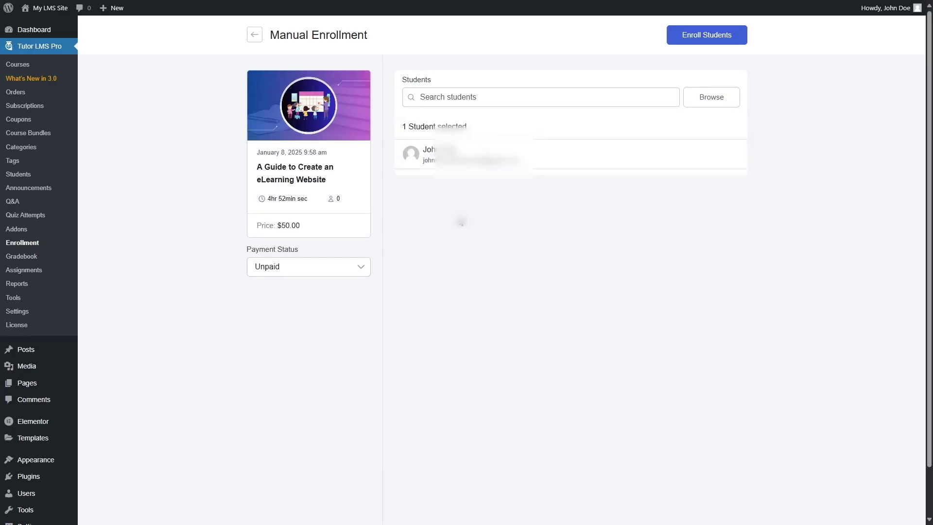
{"action": "left_click", "coordinate": [696, 42]}
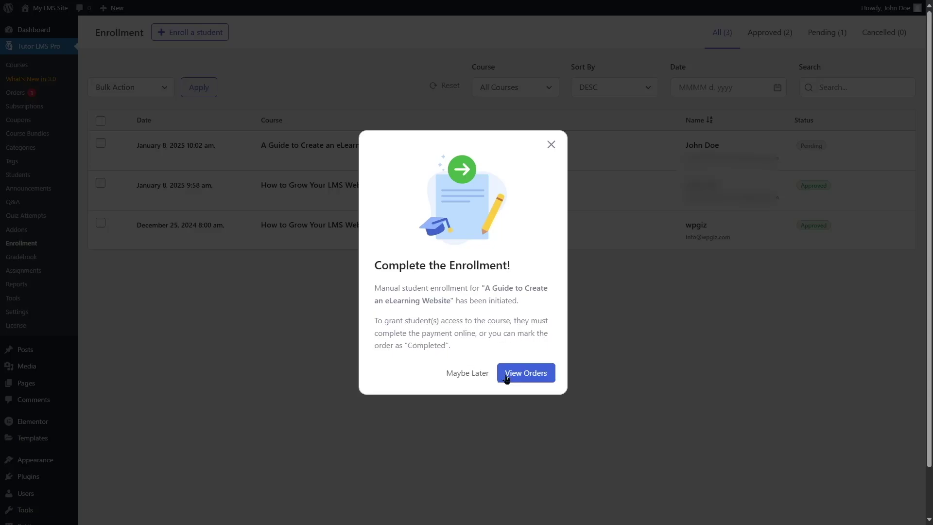
Step: View the new $50.00 unpaid order #2 and open its details
{"action": "left_click", "coordinate": [522, 379]}
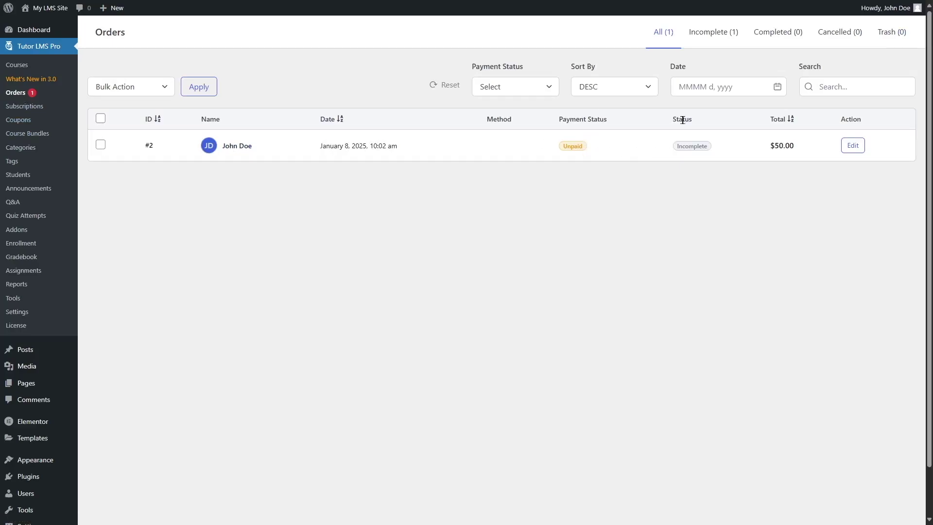
{"action": "left_click", "coordinate": [859, 150]}
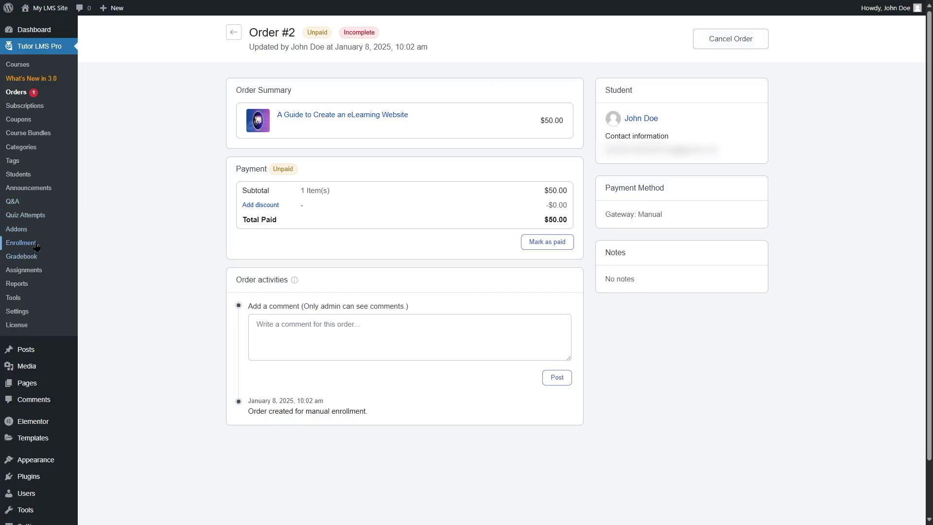
Step: Go to the Enrollment list to see the pending enrollment
{"action": "left_click", "coordinate": [21, 243]}
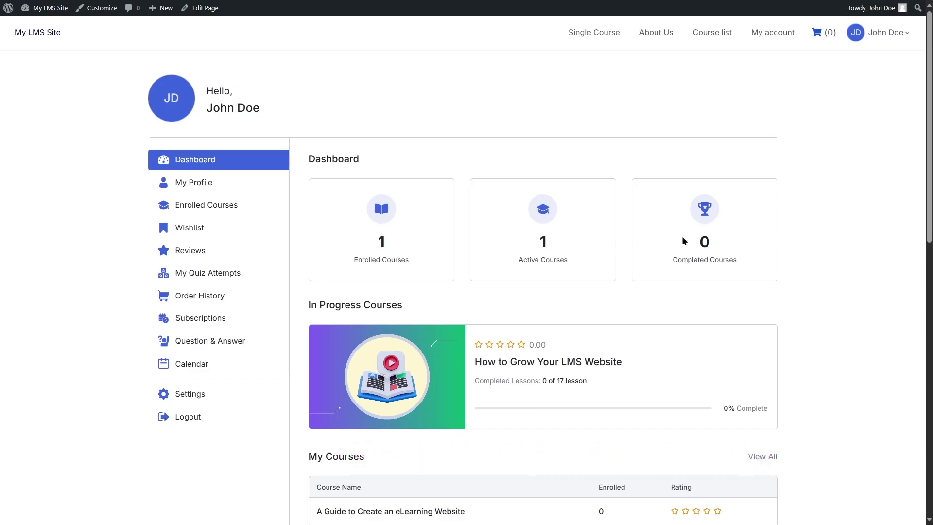
Step: Scroll to My Courses on the student dashboard, then open Order History
{"action": "scroll", "coordinate": [684, 241], "scroll_direction": "down", "scroll_amount": 2}
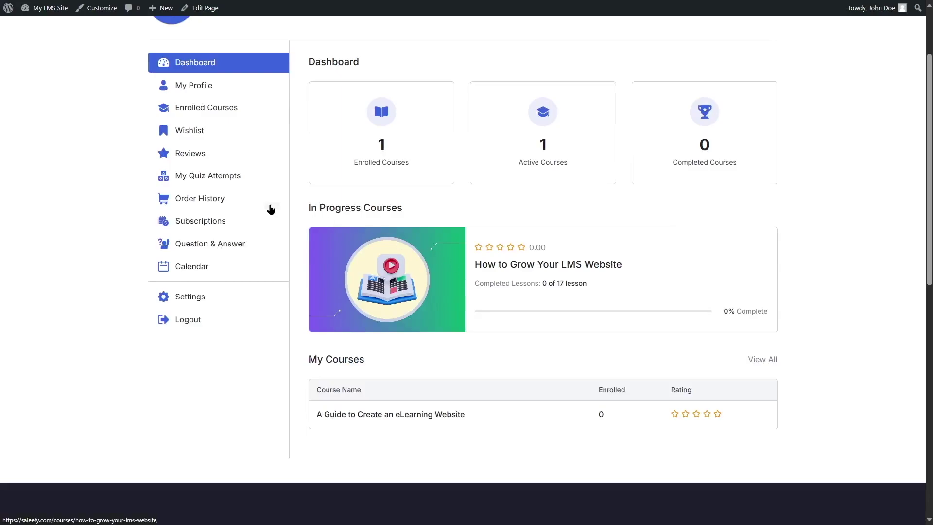
{"action": "left_click", "coordinate": [230, 208]}
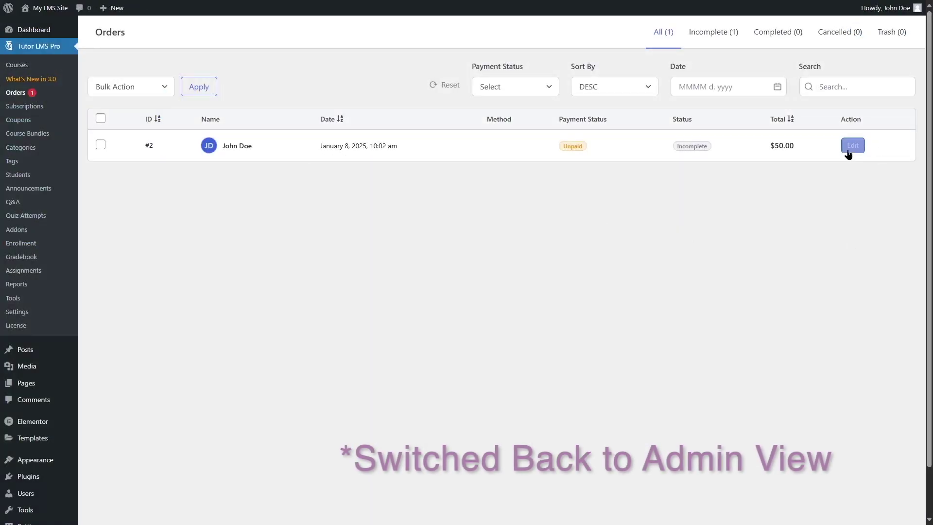
Step: Mark the $50.00 order as paid and return to the Enrollment list
{"action": "left_click", "coordinate": [848, 152]}
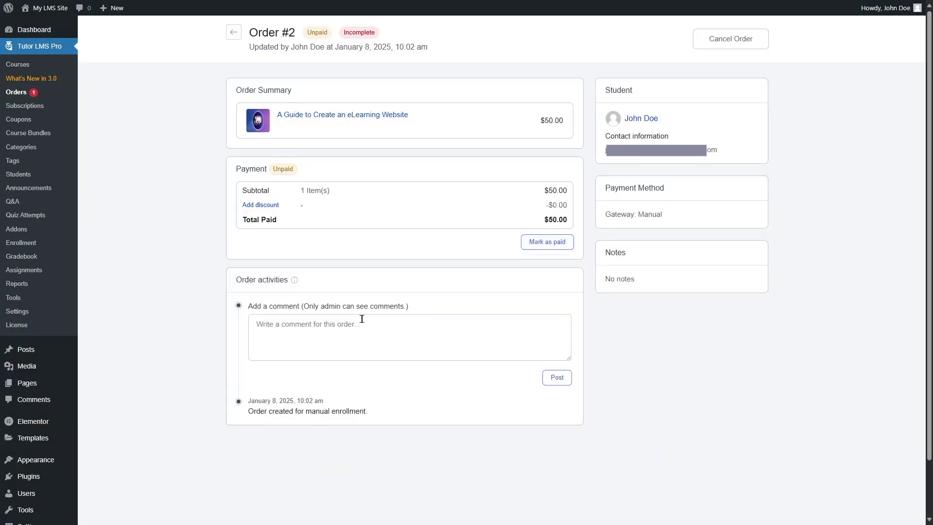
{"action": "left_click", "coordinate": [547, 241]}
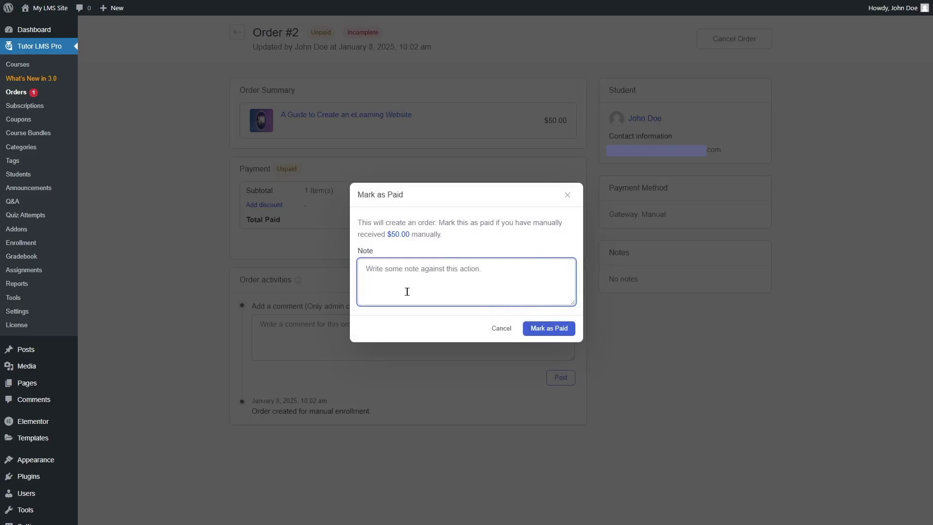
{"action": "left_click", "coordinate": [562, 331]}
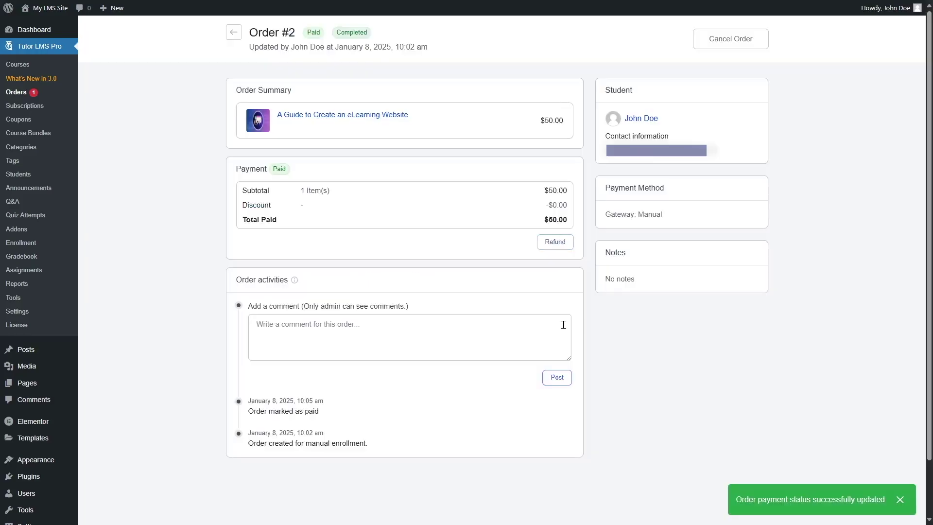
{"action": "left_click", "coordinate": [30, 249]}
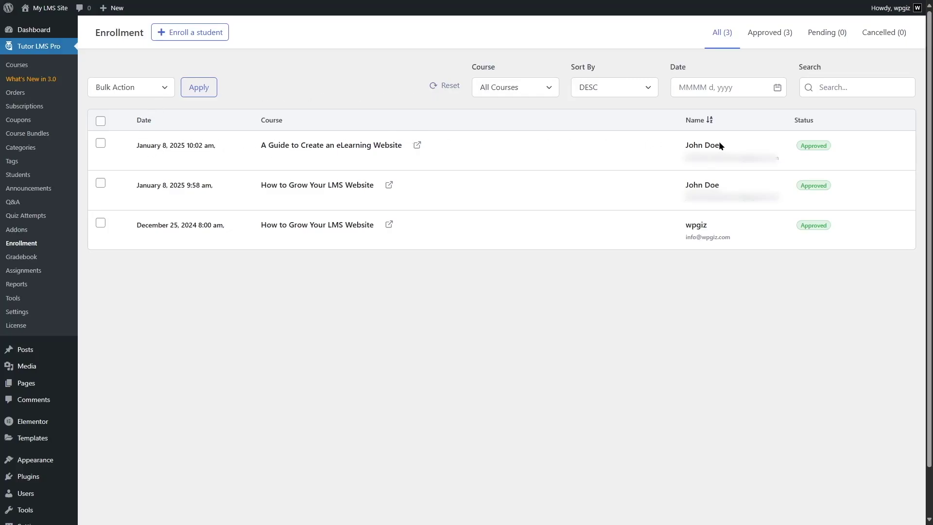
Step: Bulk-cancel the A Guide to Create an eLearning Website enrollment, then reselect its row
{"action": "left_click", "coordinate": [100, 144]}
{"action": "left_click", "coordinate": [163, 90]}
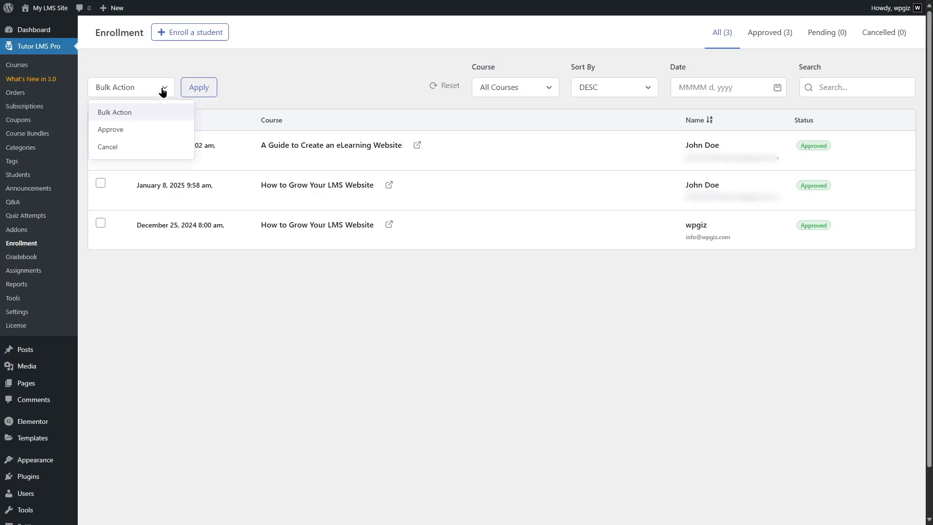
{"action": "left_click", "coordinate": [140, 152]}
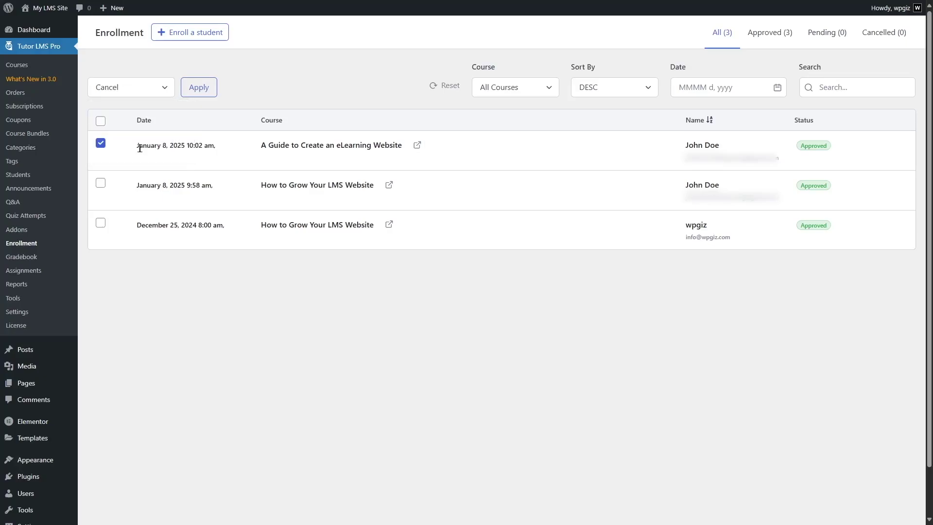
{"action": "left_click", "coordinate": [197, 92]}
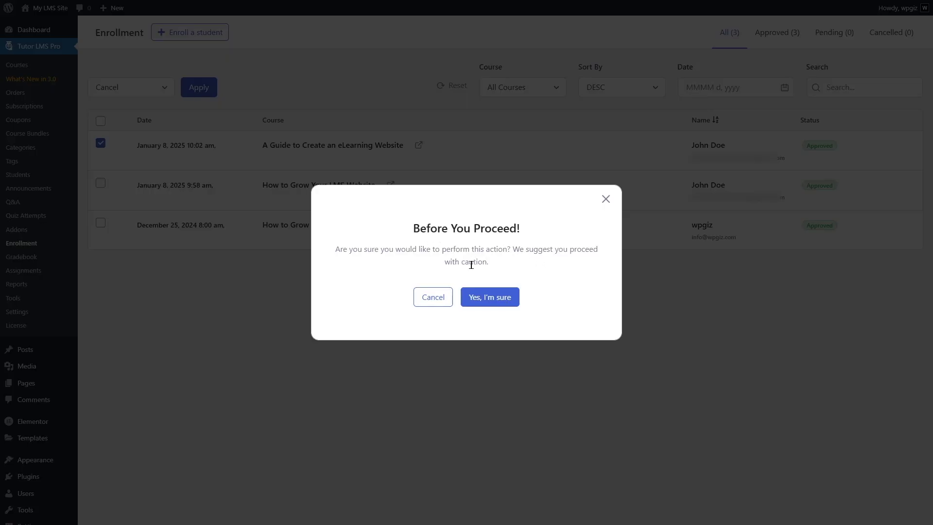
{"action": "left_click", "coordinate": [490, 303]}
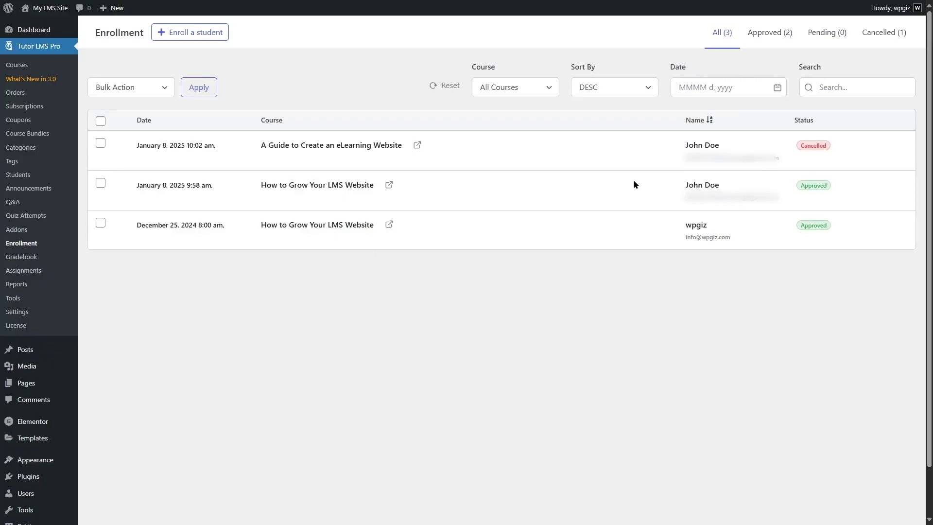
{"action": "left_click", "coordinate": [100, 143]}
{"action": "left_click", "coordinate": [138, 88]}
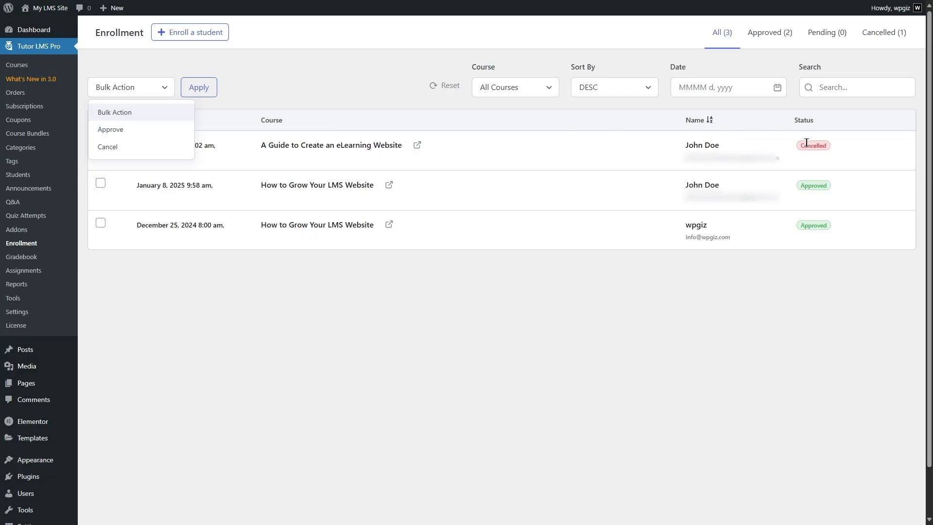
Step: Filter to the Cancelled tab, select the eLearning course enrollment, and open bulk actions
{"action": "left_click", "coordinate": [260, 58]}
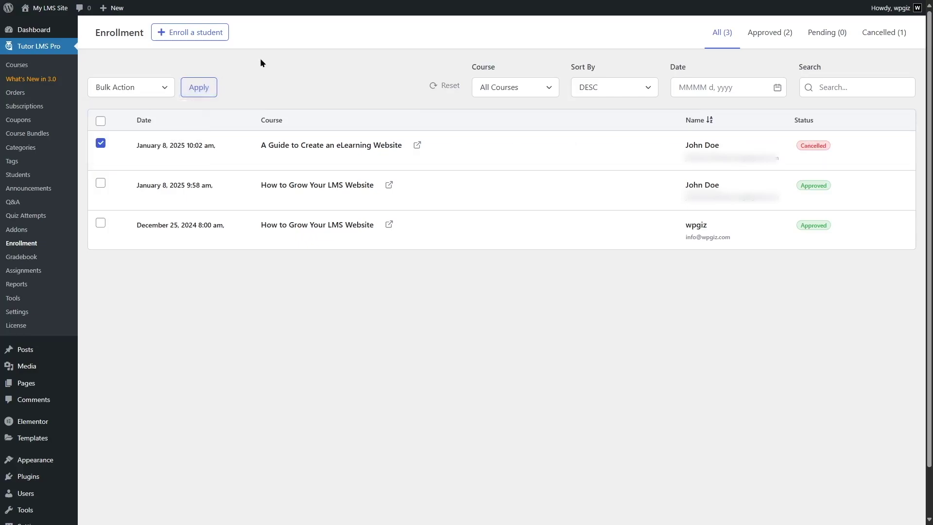
{"action": "left_click", "coordinate": [881, 35]}
{"action": "left_click", "coordinate": [101, 144]}
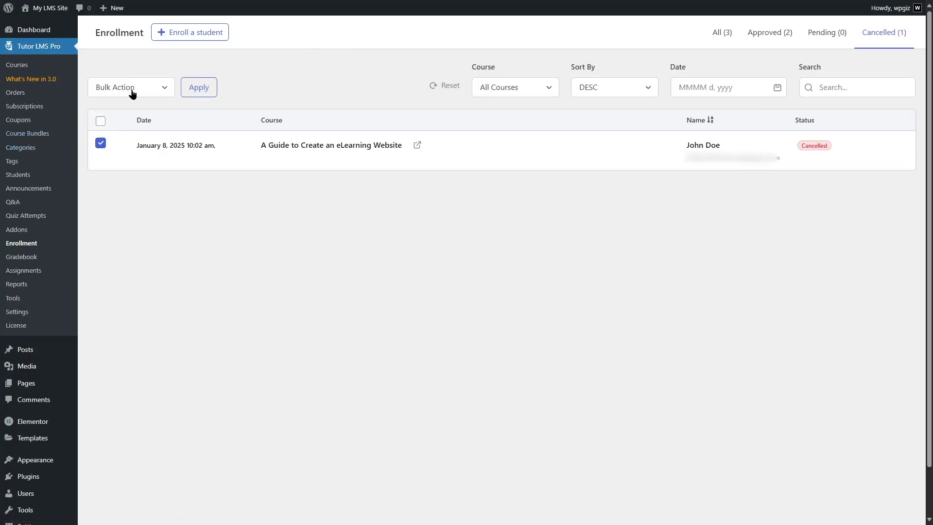
{"action": "left_click", "coordinate": [131, 92]}
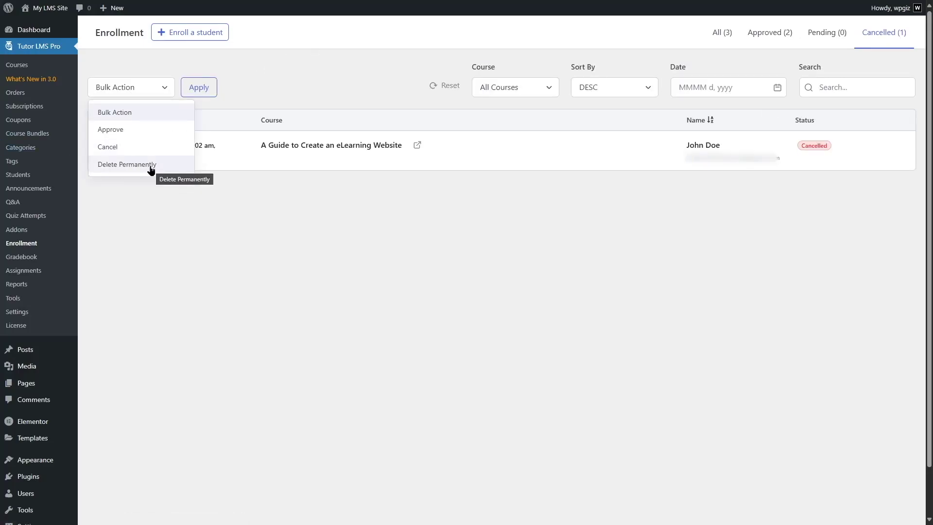